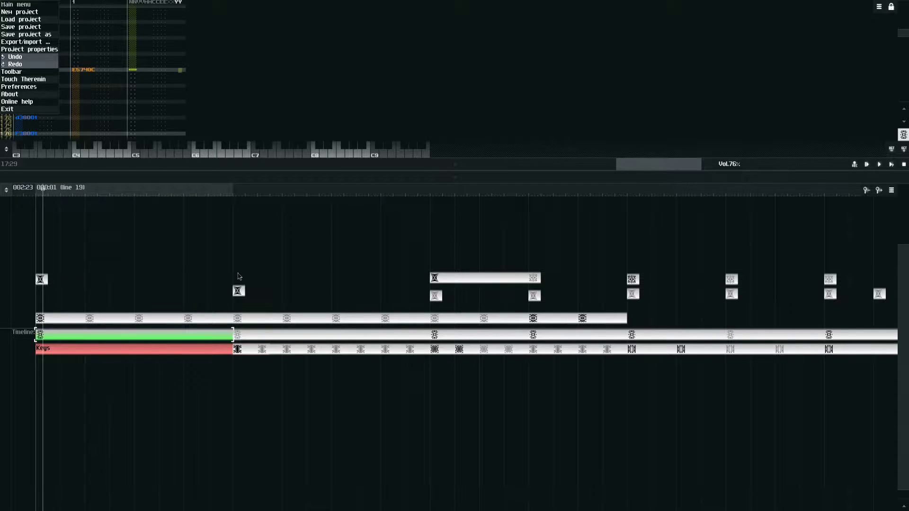
# - Look over the song's full arrangement on the timeline, from the opening patterns to the end
pyautogui.moveTo(223, 270); pyautogui.dragTo(390, 283)
pyautogui.moveTo(503, 358); pyautogui.dragTo(296, 340)
pyautogui.scroll(-3, 493, 314)
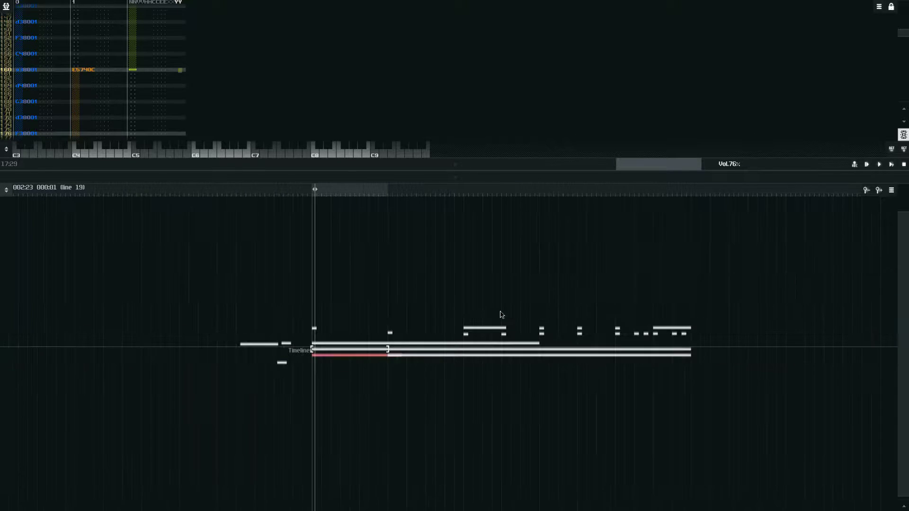
pyautogui.scroll(2, 498, 314)
pyautogui.moveTo(497, 315); pyautogui.dragTo(313, 293)
pyautogui.scroll(1, 268, 308)
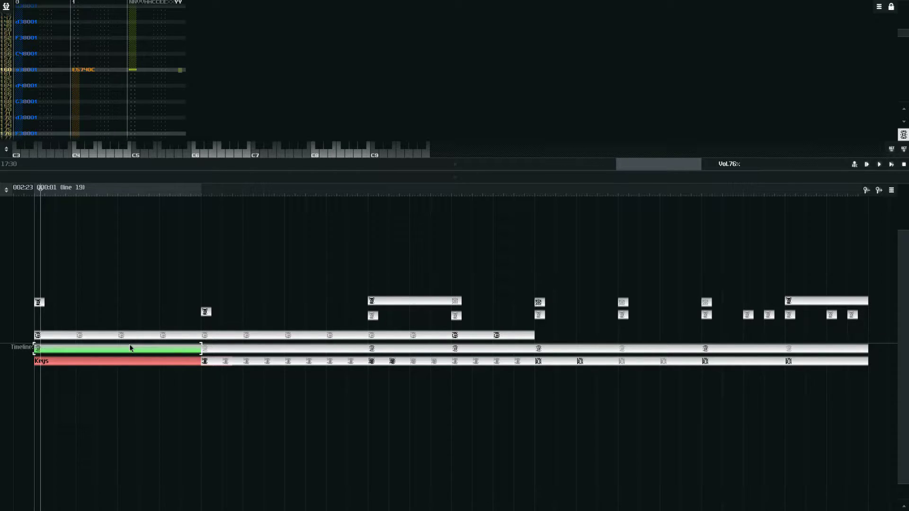
pyautogui.scroll(1, 122, 301)
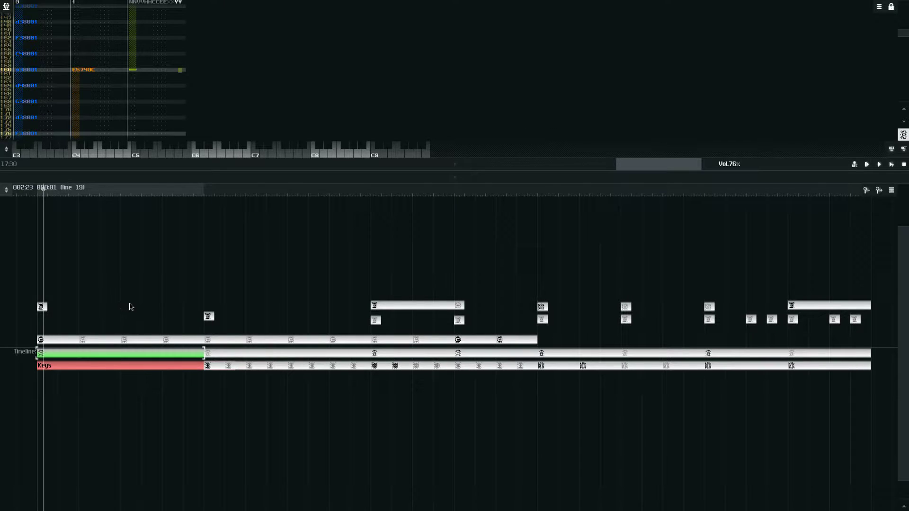
# - Open the short pattern at the start of the upper timeline row in a taller pattern editor and read its line 00 entry
pyautogui.click(43, 310)
pyautogui.moveTo(135, 174); pyautogui.dragTo(135, 220)
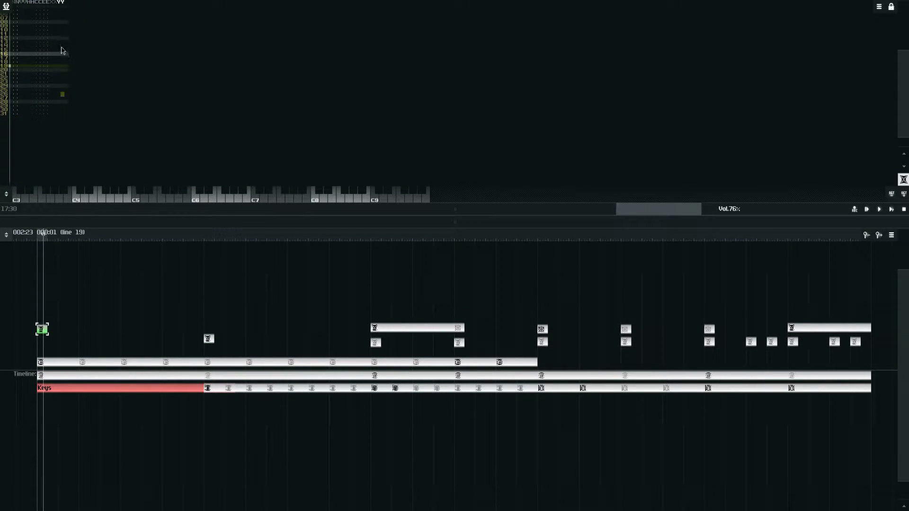
pyautogui.scroll(6, 61, 72)
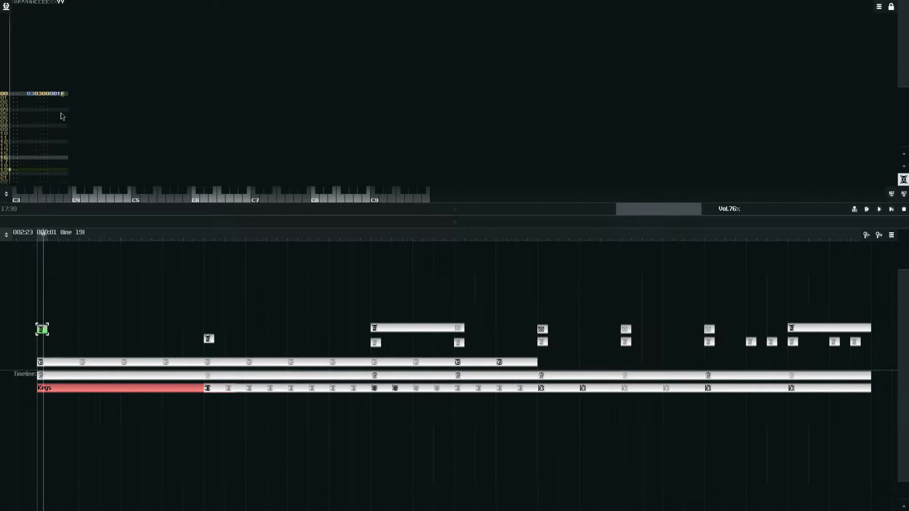
pyautogui.scroll(-2, 65, 122)
pyautogui.scroll(-2, 67, 111)
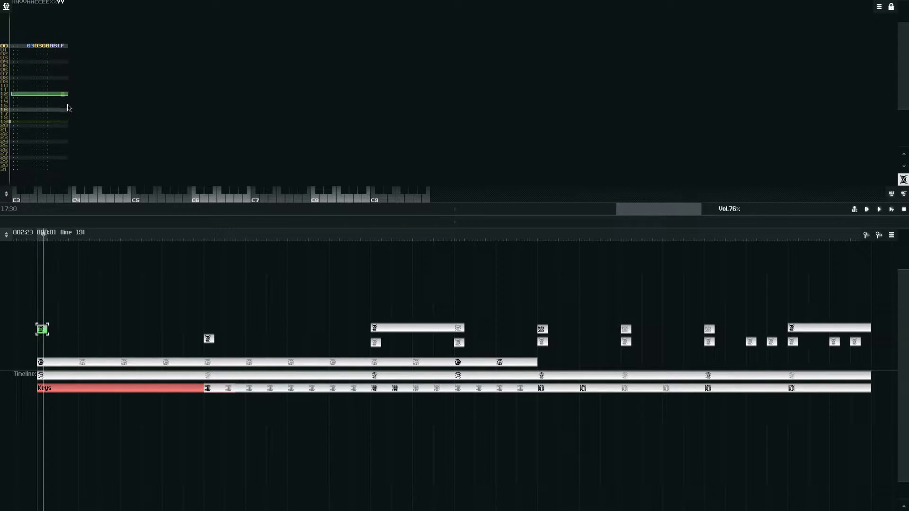
# - Open the first long pattern above the Keys pattern and read through its note tracks past line 160
pyautogui.click(97, 376)
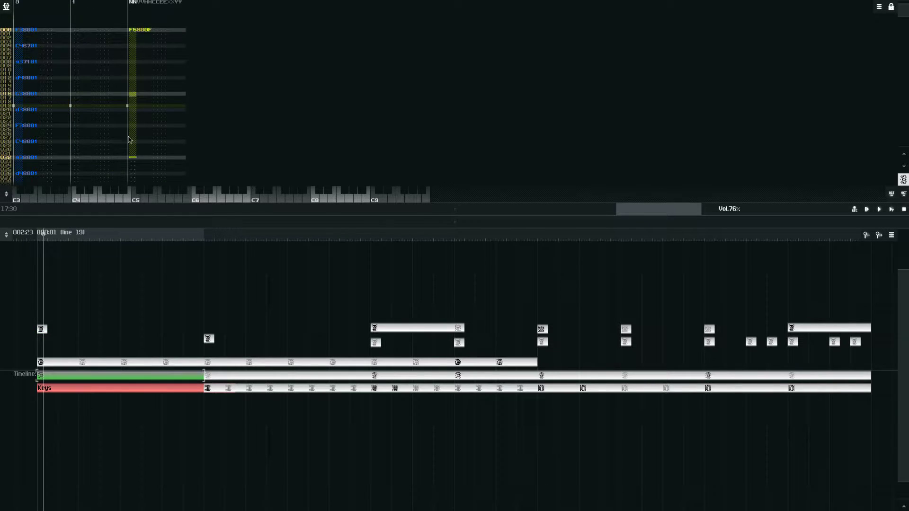
pyautogui.scroll(-4, 130, 159)
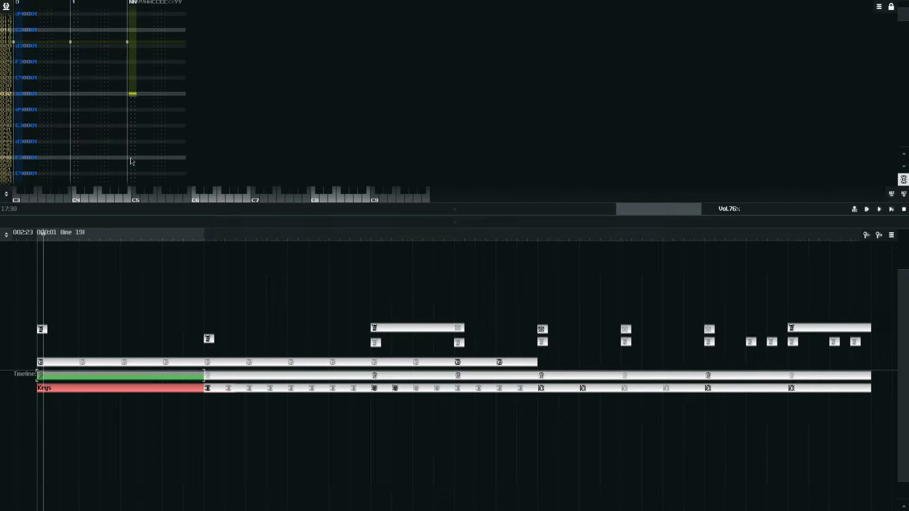
pyautogui.scroll(-8, 132, 161)
pyautogui.scroll(-20, 131, 161)
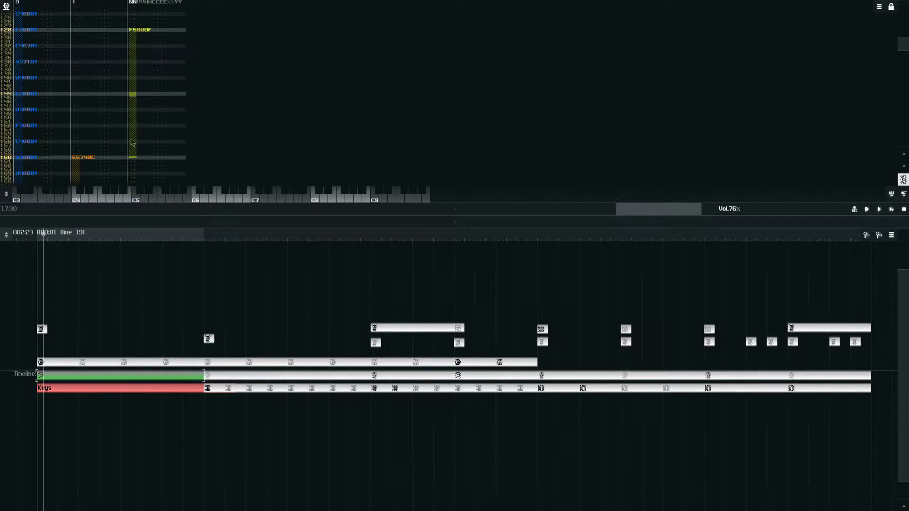
pyautogui.scroll(20, 131, 90)
pyautogui.scroll(16, 130, 30)
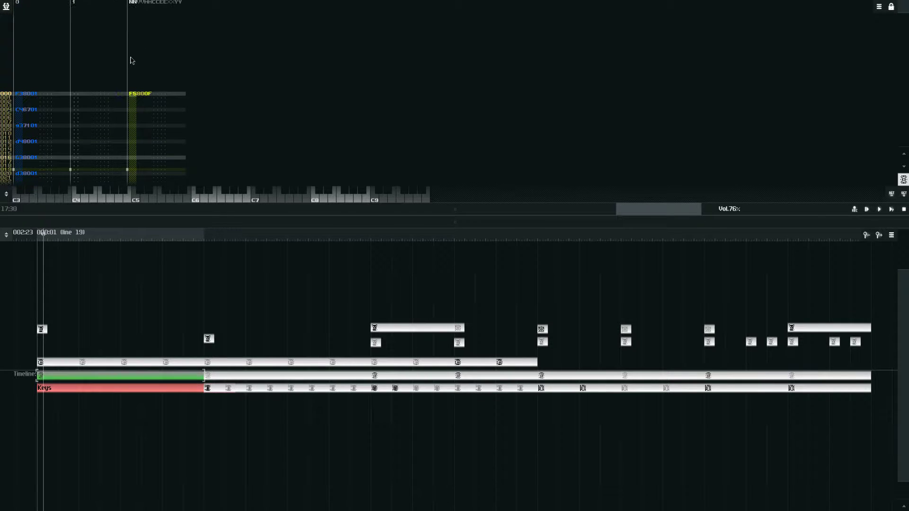
# - Examine the held note in the long pattern's third track, from line 000 to its note-off at line 032
pyautogui.scroll(-8, 132, 152)
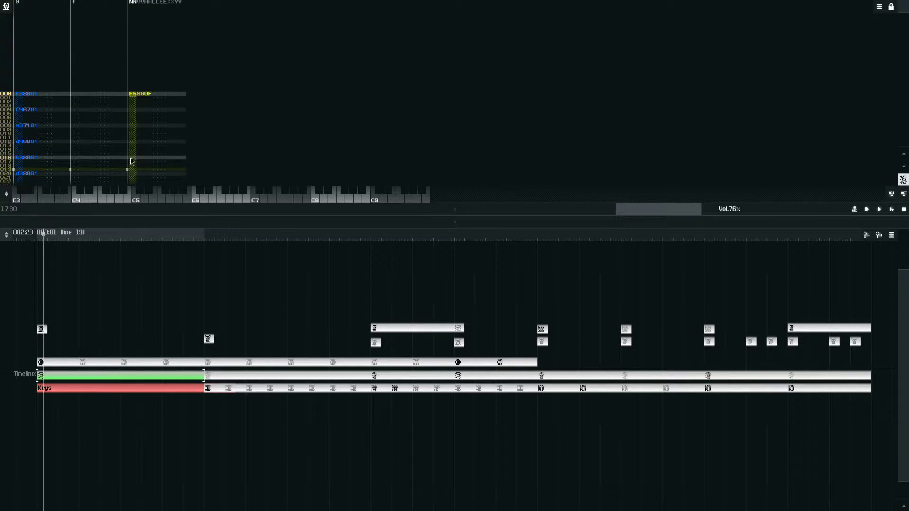
pyautogui.scroll(4, 131, 158)
pyautogui.scroll(-4, 131, 160)
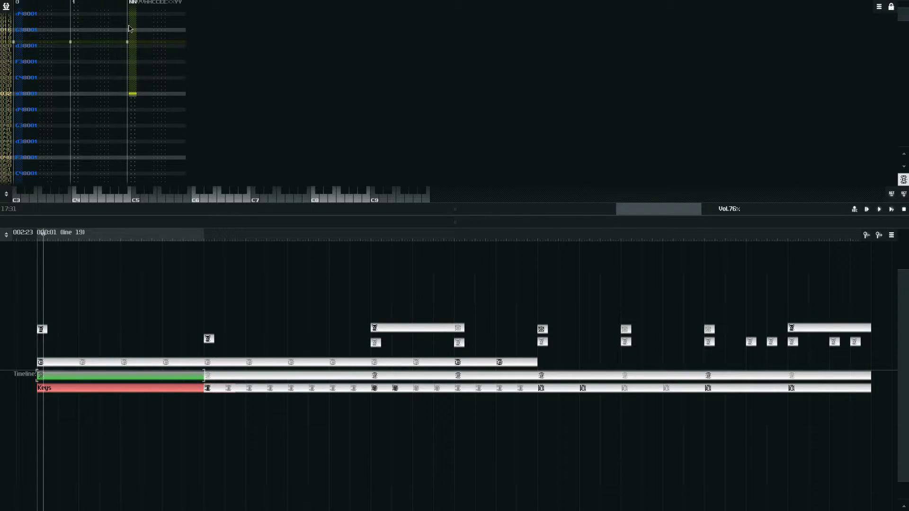
pyautogui.scroll(6, 129, 38)
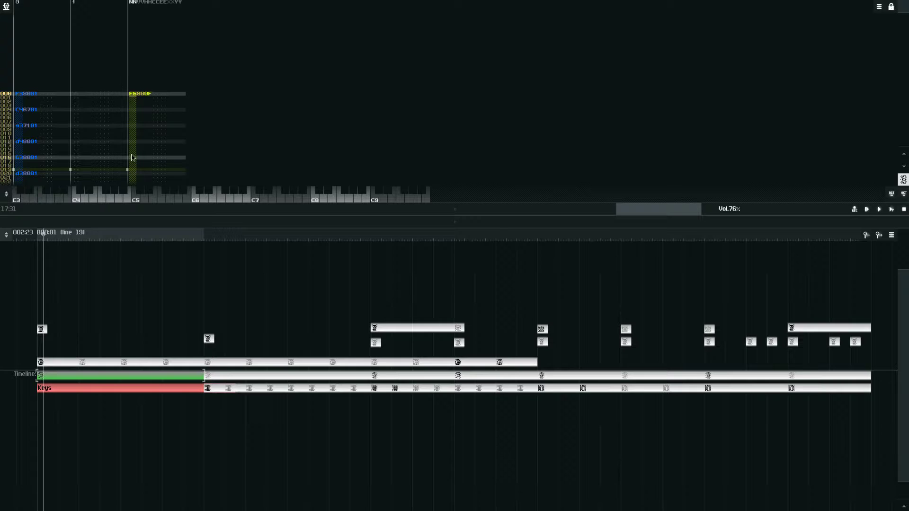
pyautogui.scroll(-5, 132, 159)
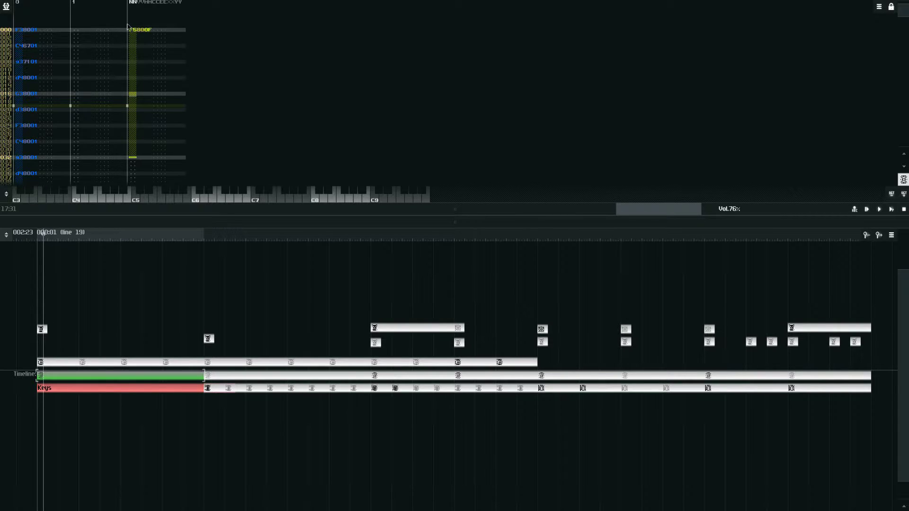
pyautogui.scroll(5, 130, 97)
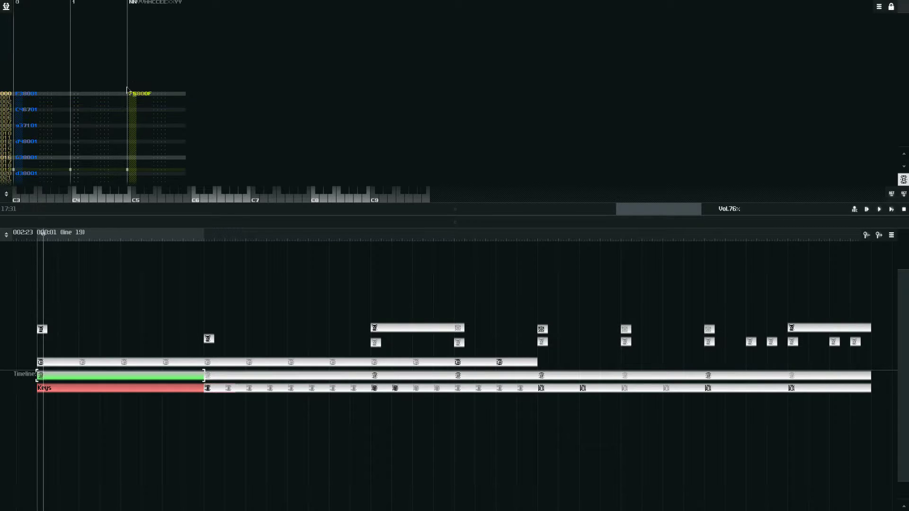
pyautogui.click(132, 158)
pyautogui.scroll(-5, 132, 158)
pyautogui.click(132, 94)
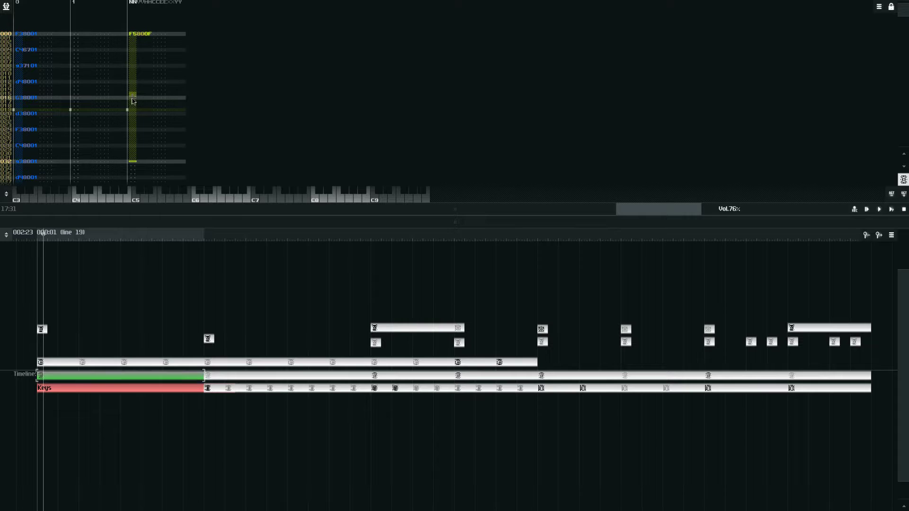
pyautogui.click(132, 93)
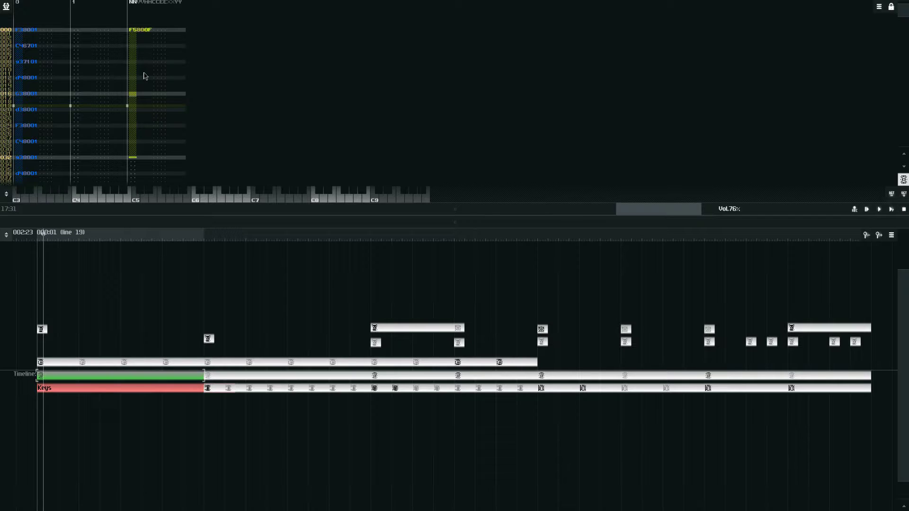
pyautogui.scroll(4, 127, 71)
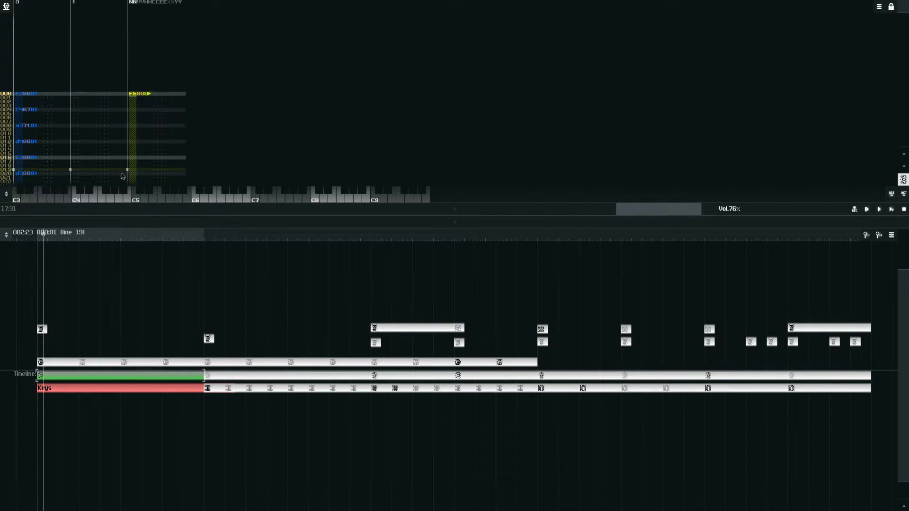
pyautogui.scroll(-8, 131, 156)
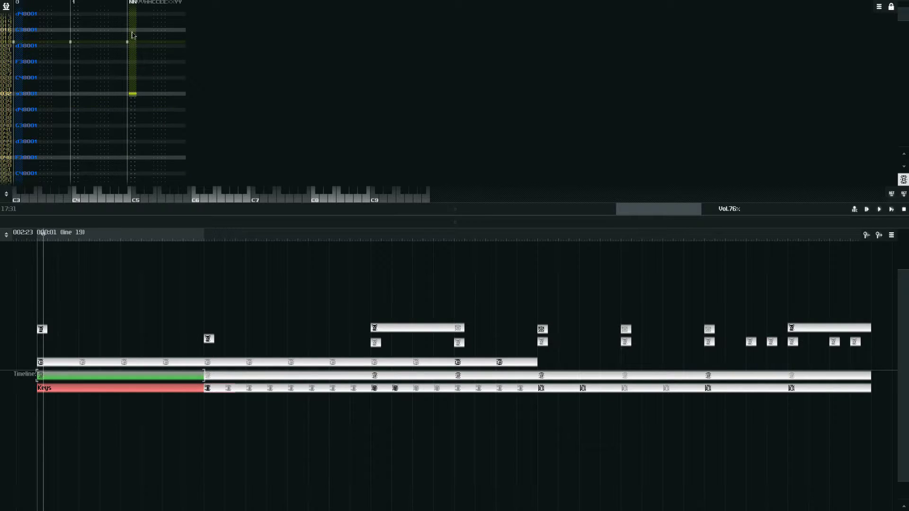
pyautogui.scroll(8, 132, 36)
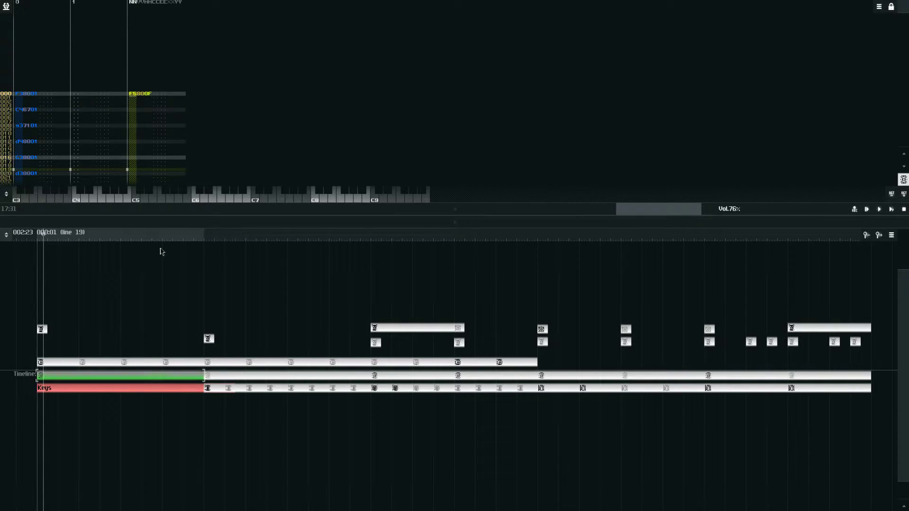
# - Play the song and enlarge the module view to examine the whole module network
pyautogui.moveTo(180, 373); pyautogui.dragTo(211, 368)
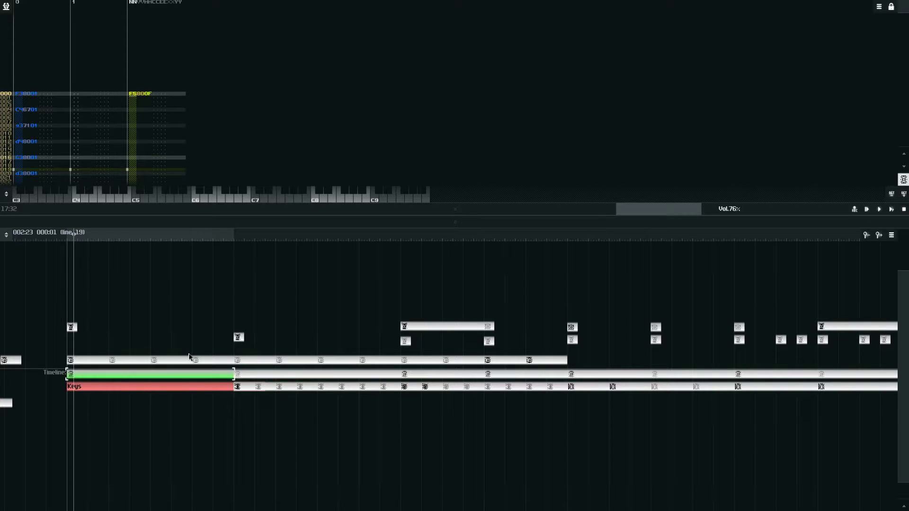
pyautogui.press('space')
pyautogui.moveTo(259, 215); pyautogui.dragTo(268, 43)
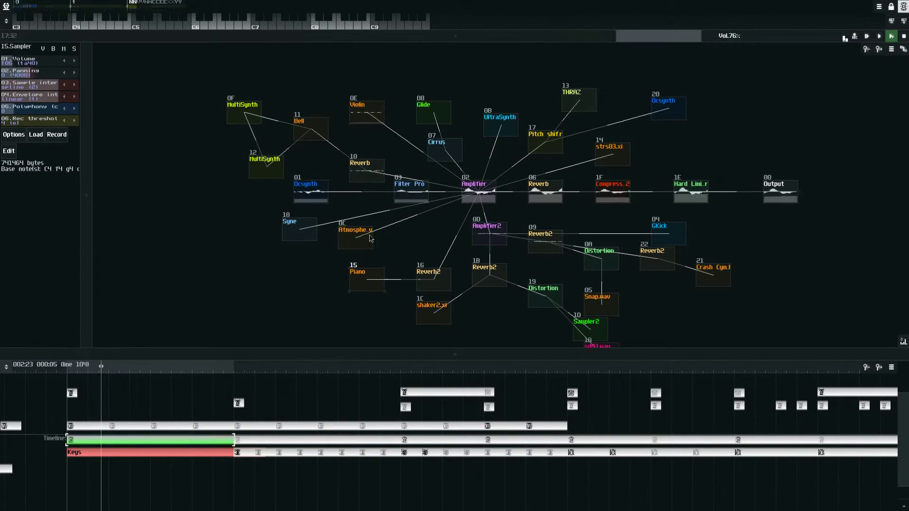
pyautogui.moveTo(327, 280); pyautogui.dragTo(317, 257)
pyautogui.scroll(-1, 317, 258)
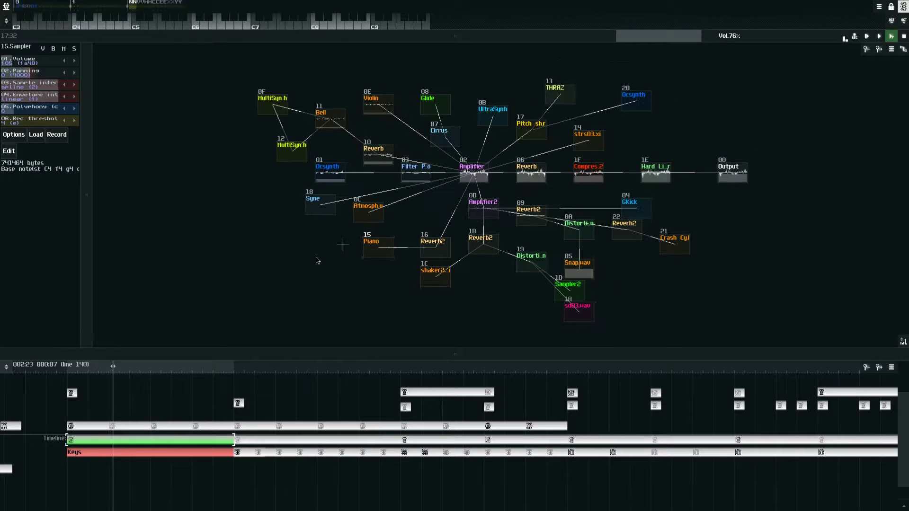
# - Enlarge the pattern editor and inspect the Keys pattern, the piano patterns following it and the second long pattern during playback
pyautogui.moveTo(303, 38); pyautogui.dragTo(303, 326)
pyautogui.click(201, 456)
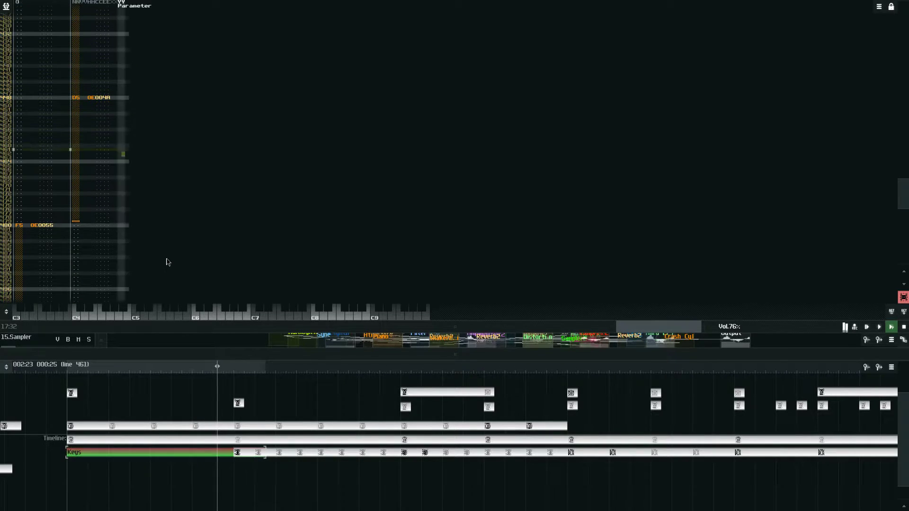
pyautogui.click(253, 439)
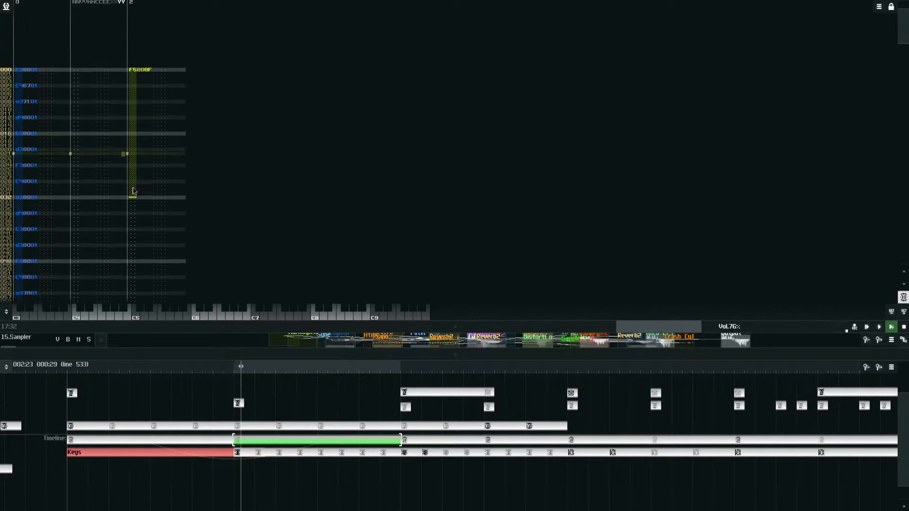
pyautogui.click(264, 454)
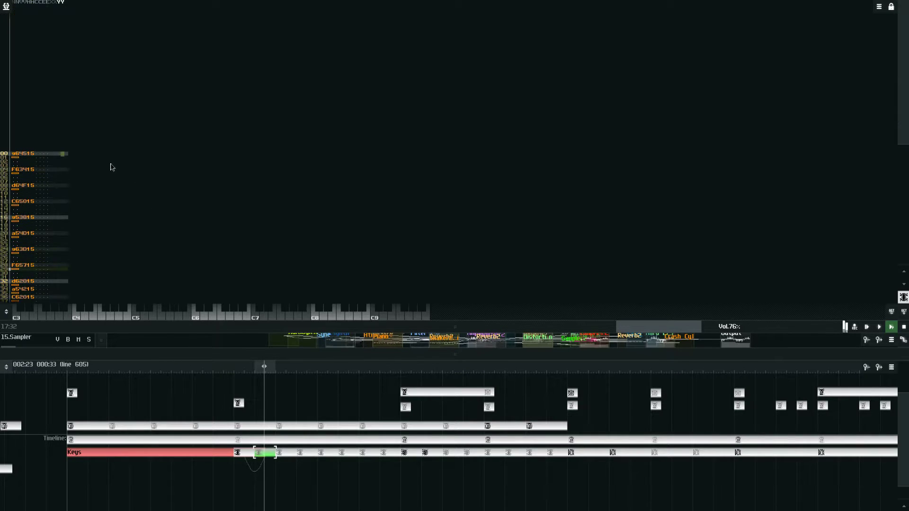
pyautogui.click(290, 454)
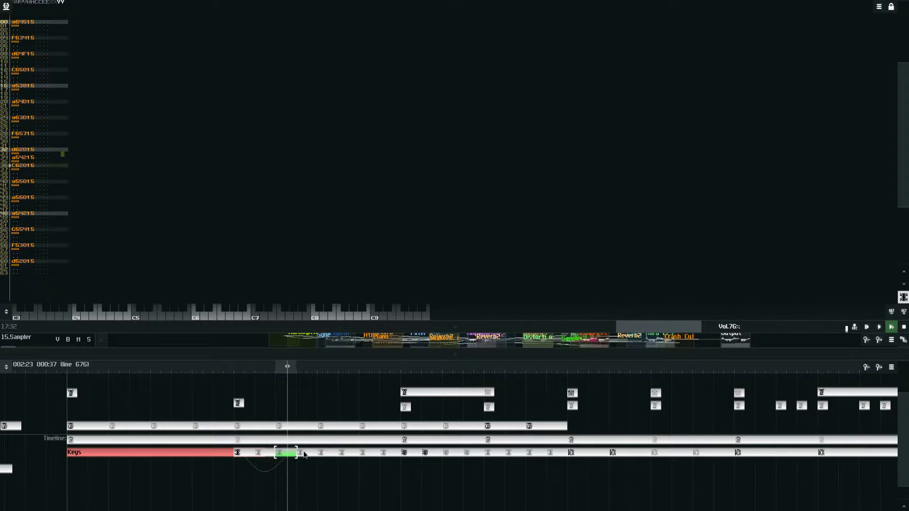
pyautogui.click(305, 454)
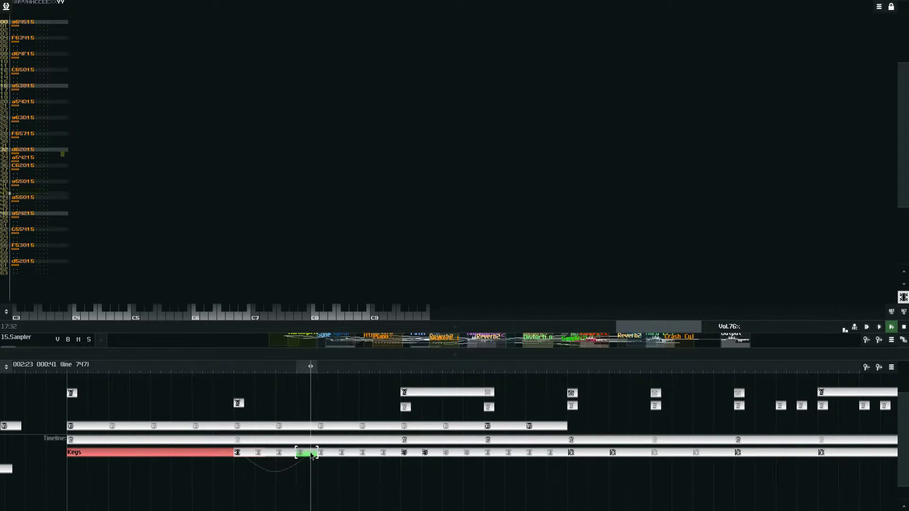
pyautogui.click(322, 440)
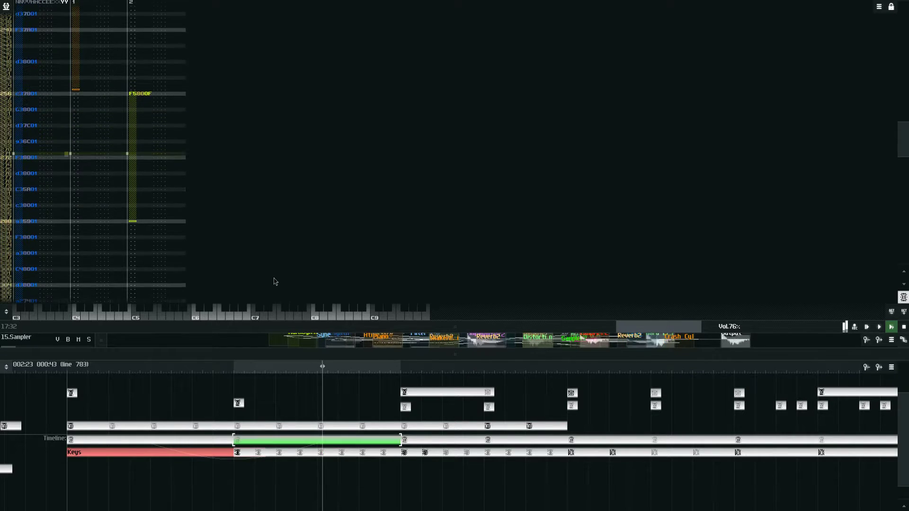
# - Enlarge the module view and inspect the settings of the Ocsynth, Filter Pro, MetaModule, Amplifier and Compressor modules
pyautogui.moveTo(260, 318); pyautogui.dragTo(248, 65)
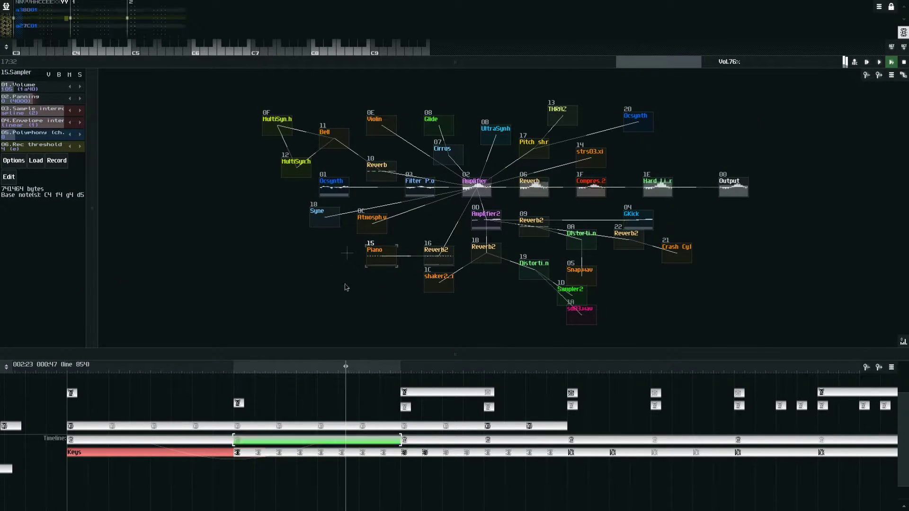
pyautogui.click(334, 187)
pyautogui.click(419, 191)
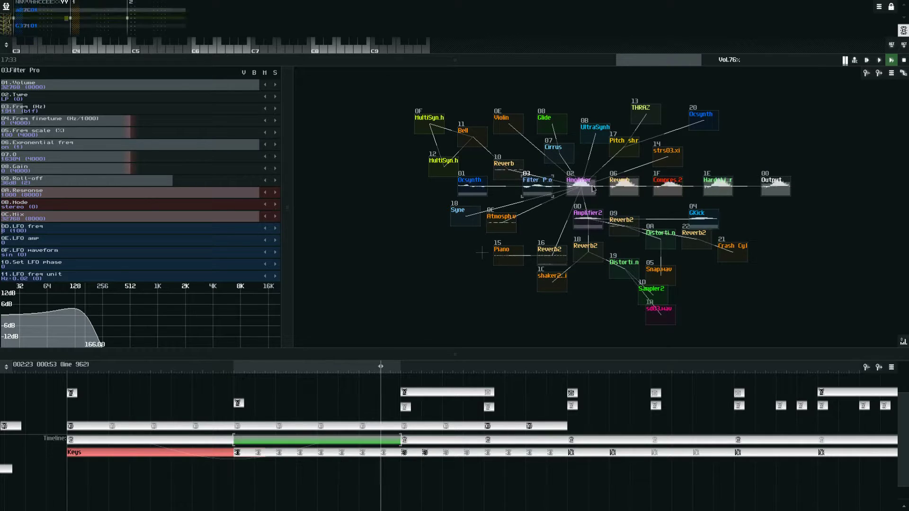
pyautogui.click(704, 118)
pyautogui.click(428, 444)
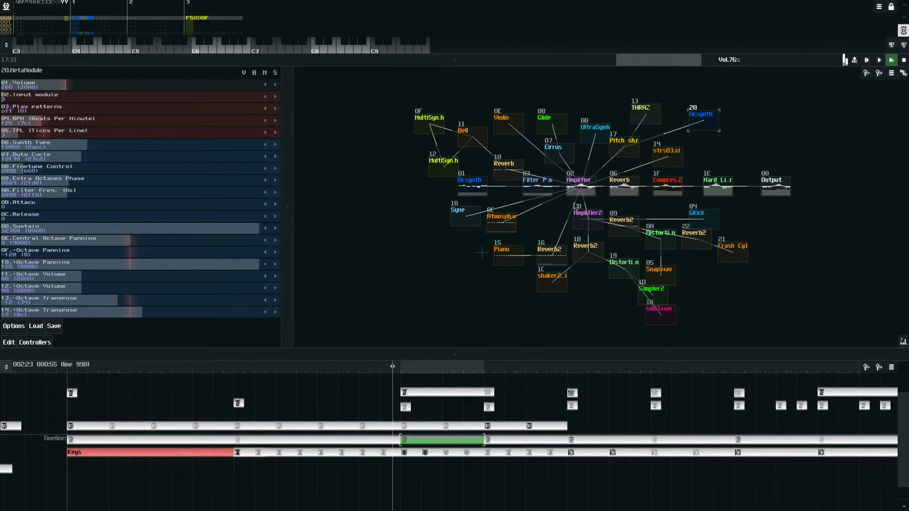
pyautogui.click(581, 186)
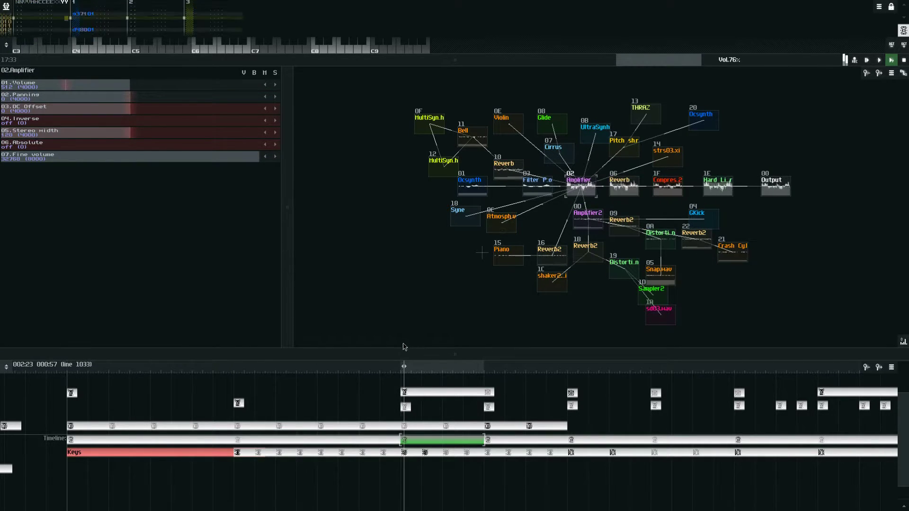
pyautogui.click(650, 210)
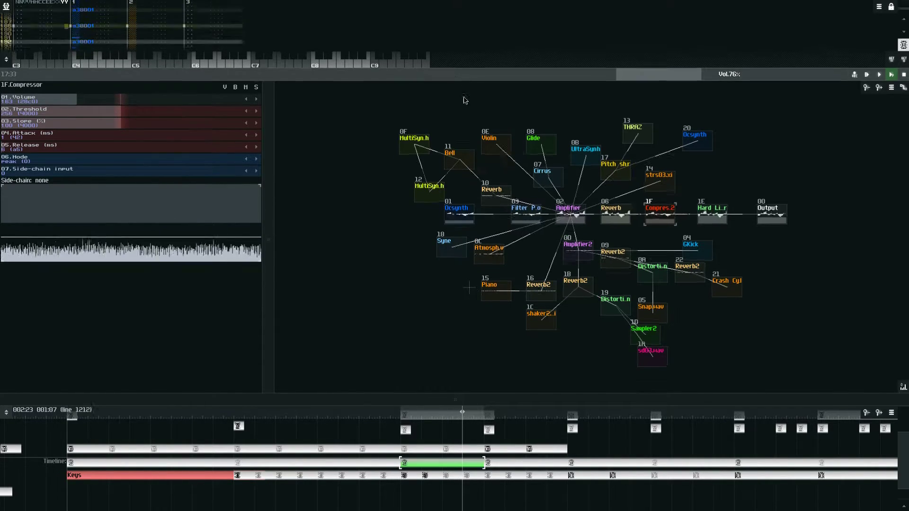
# - Follow the song's remaining playback, resizing the pattern editor and module view, and inspect the timeline through its final patterns
pyautogui.moveTo(455, 60); pyautogui.dragTo(455, 335)
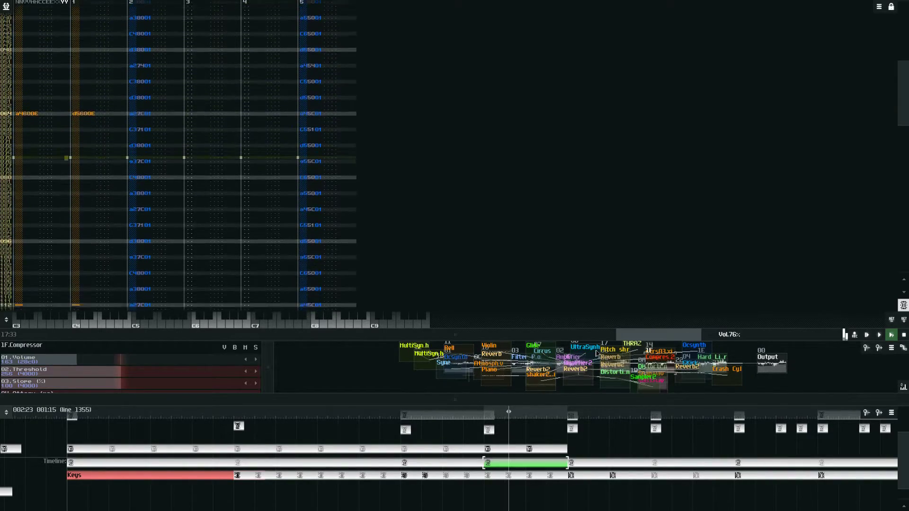
pyautogui.moveTo(590, 334); pyautogui.dragTo(586, 139)
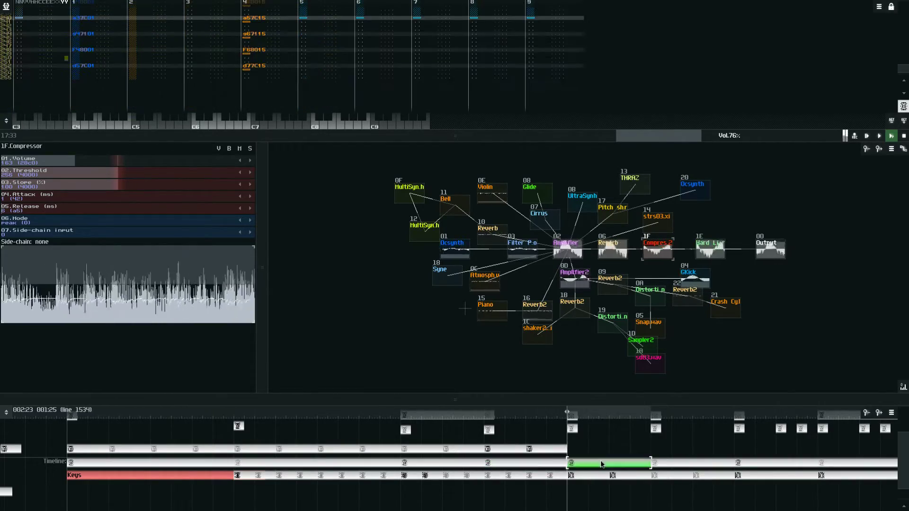
pyautogui.moveTo(493, 139); pyautogui.dragTo(488, 231)
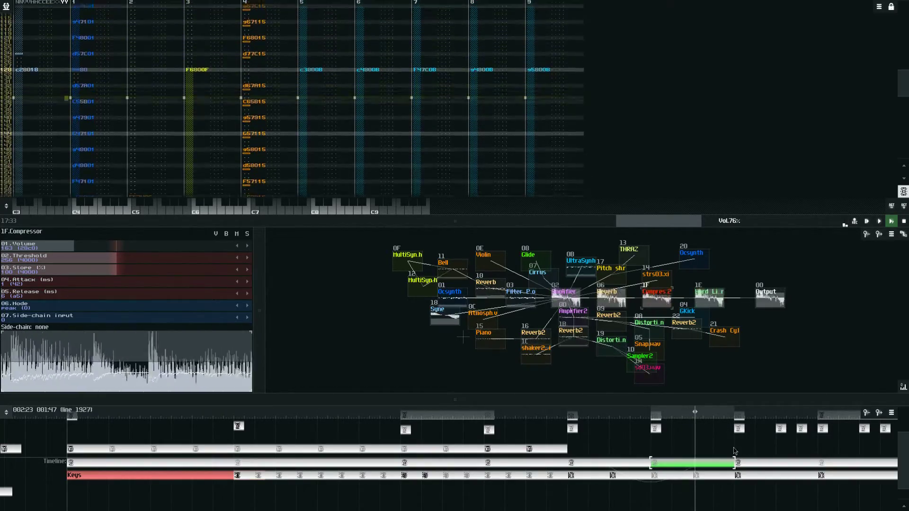
pyautogui.moveTo(734, 451); pyautogui.dragTo(474, 473)
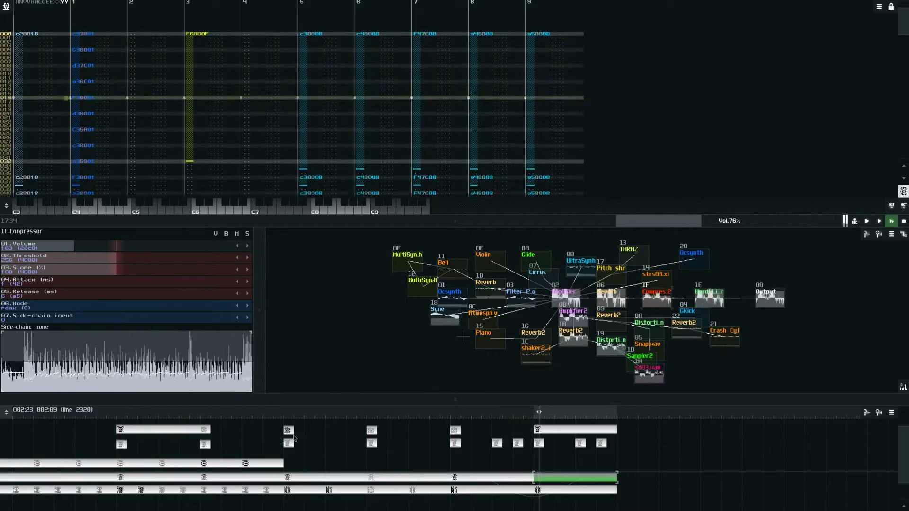
pyautogui.hscroll(-5, 307, 436)
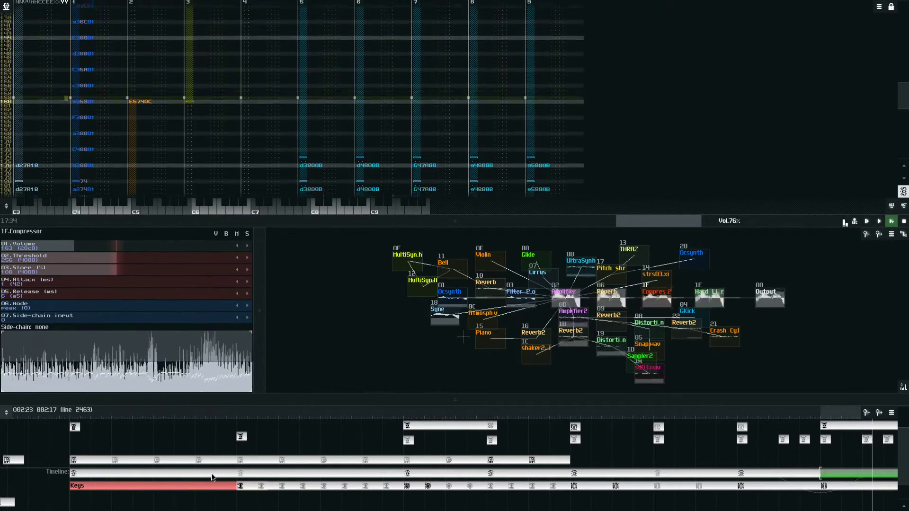
# - Select the first long pattern above Keys, stop playback and enlarge the timeline to view the song's arrangement
pyautogui.click(212, 474)
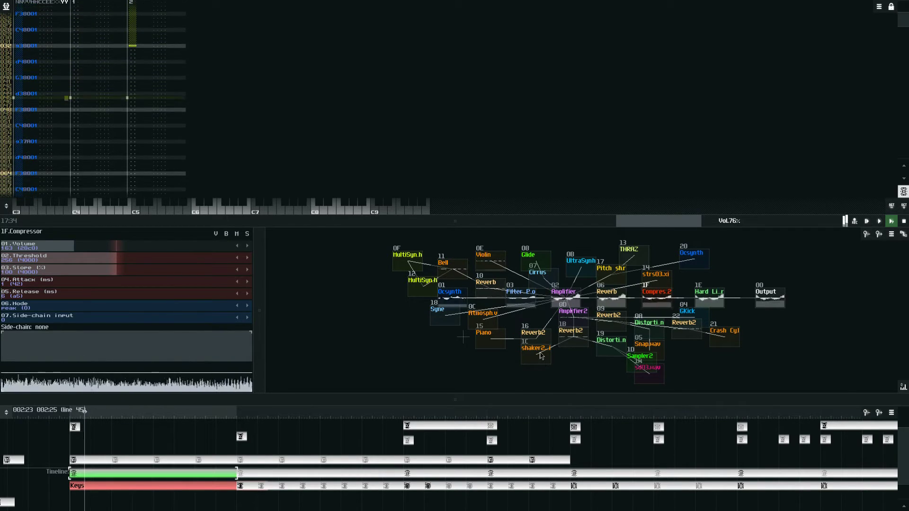
pyautogui.press('space')
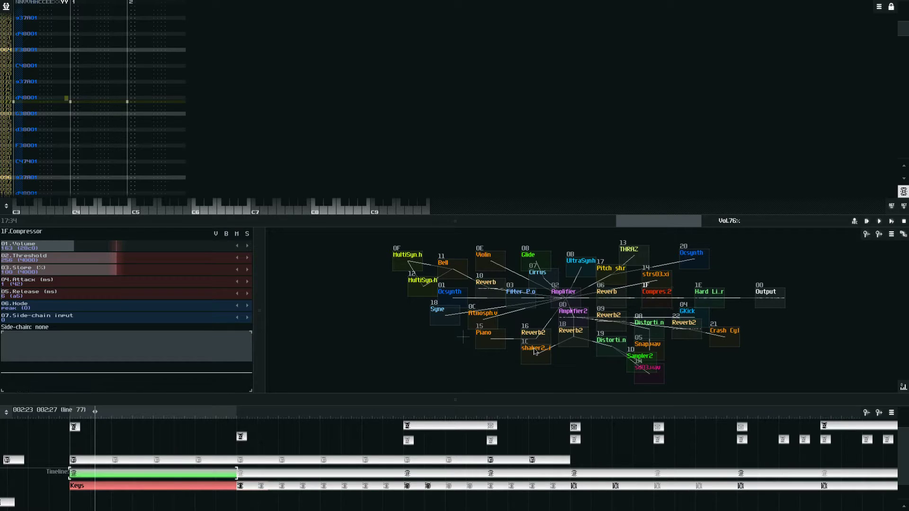
pyautogui.moveTo(523, 402); pyautogui.dragTo(535, 239)
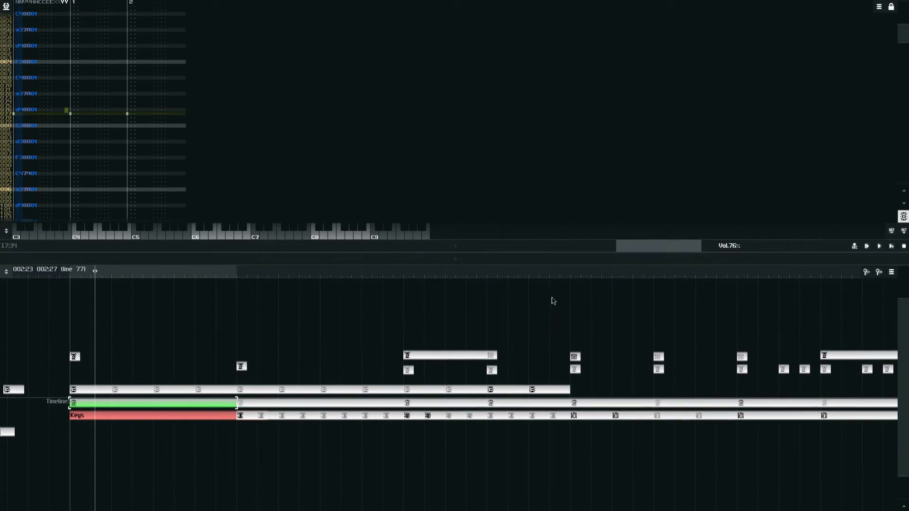
pyautogui.scroll(-2, 404, 340)
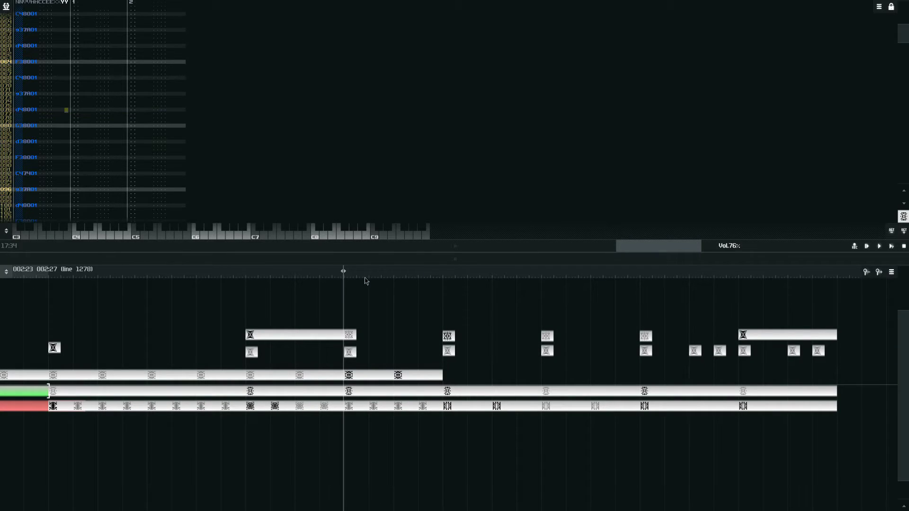
# - Select the long pattern at line 1278 and examine its notes from line 000 onward
pyautogui.click(403, 395)
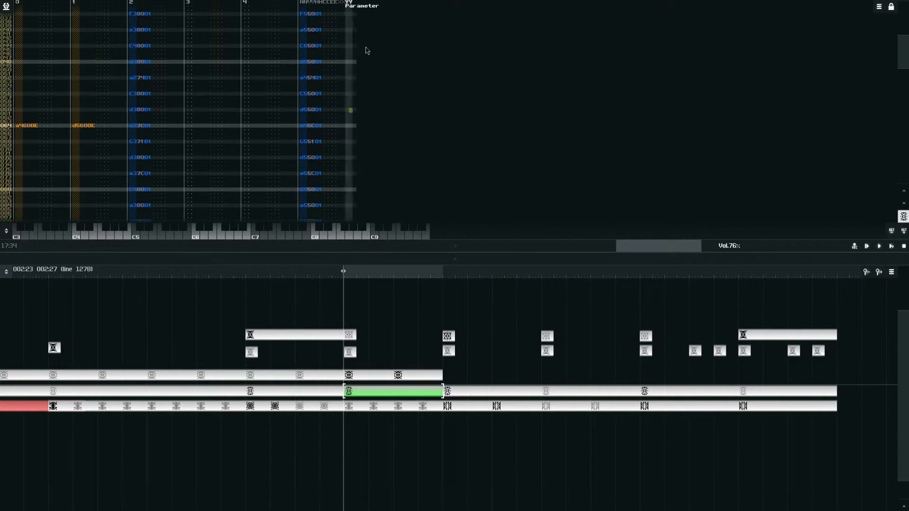
pyautogui.scroll(-5, 348, 176)
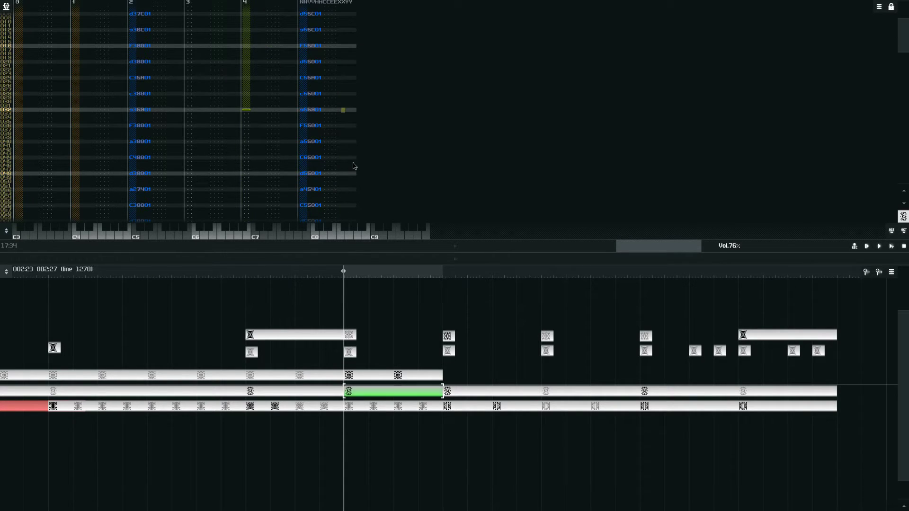
pyautogui.scroll(6, 371, 60)
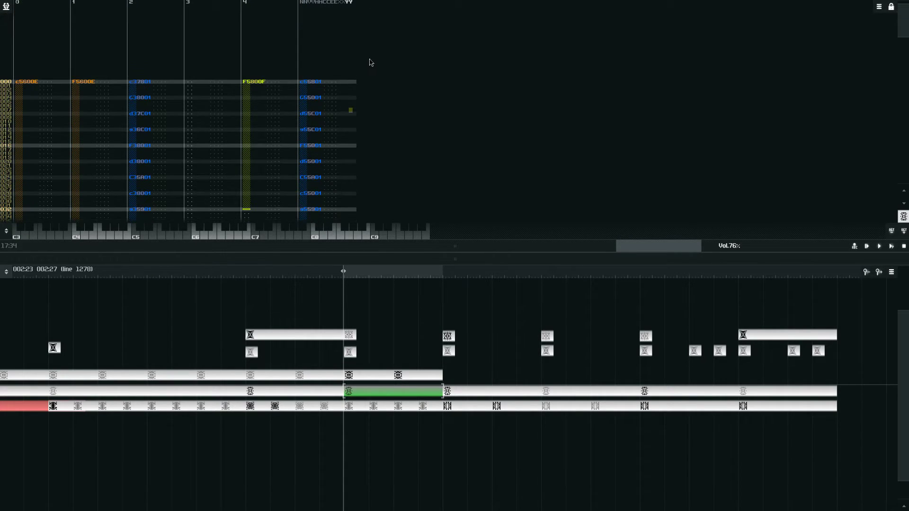
pyautogui.scroll(-4, 352, 176)
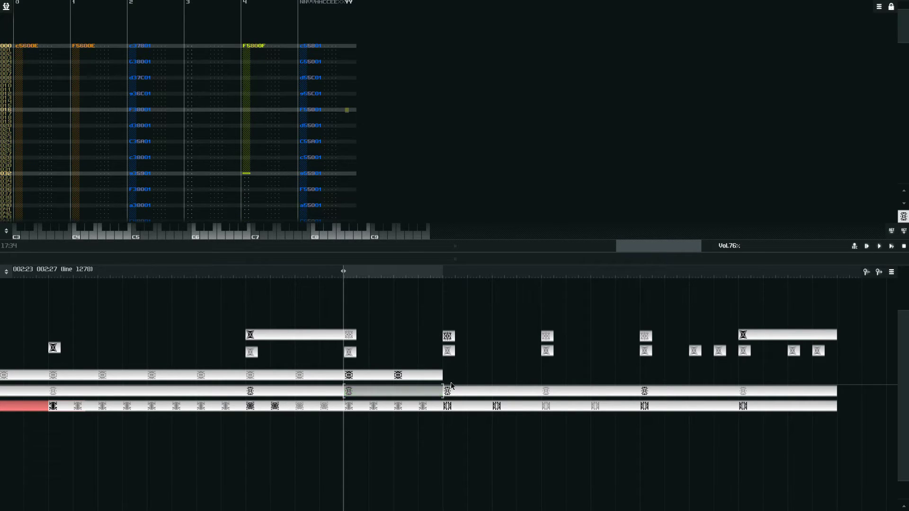
# - Select the following long pattern, reveal the module view and inspect the Syne MetaModule's settings
pyautogui.click(453, 390)
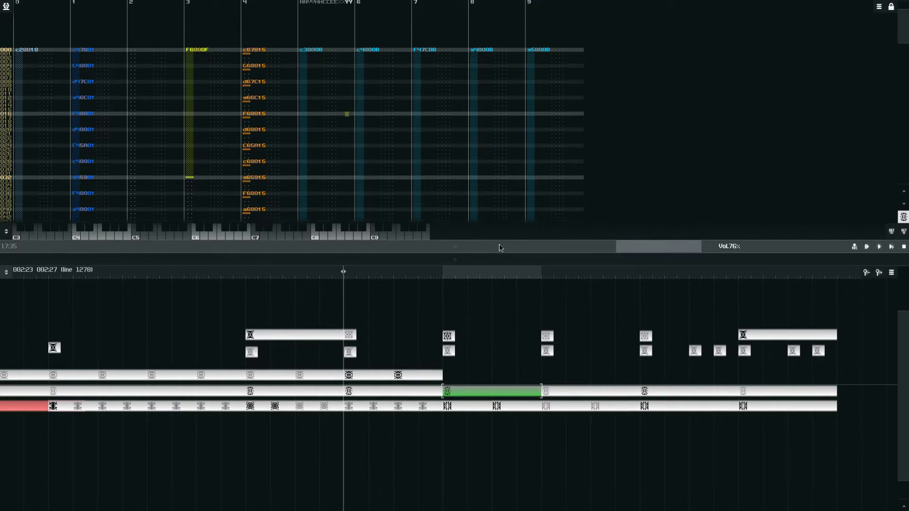
pyautogui.moveTo(500, 248); pyautogui.dragTo(493, 71)
pyautogui.click(447, 170)
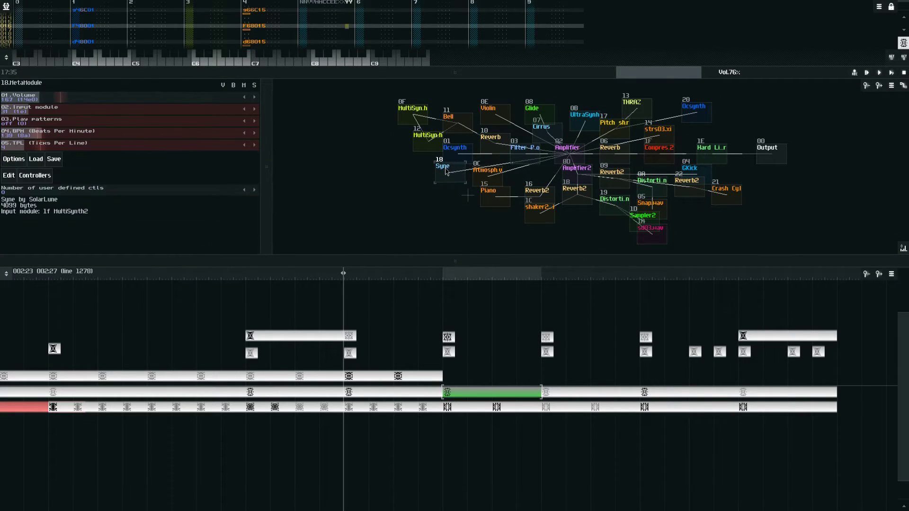
# - Play the song with the pattern editor enlarged, and return the playhead to line 1530 at the start of the selected pattern
pyautogui.press('space')
pyautogui.moveTo(263, 72); pyautogui.dragTo(271, 333)
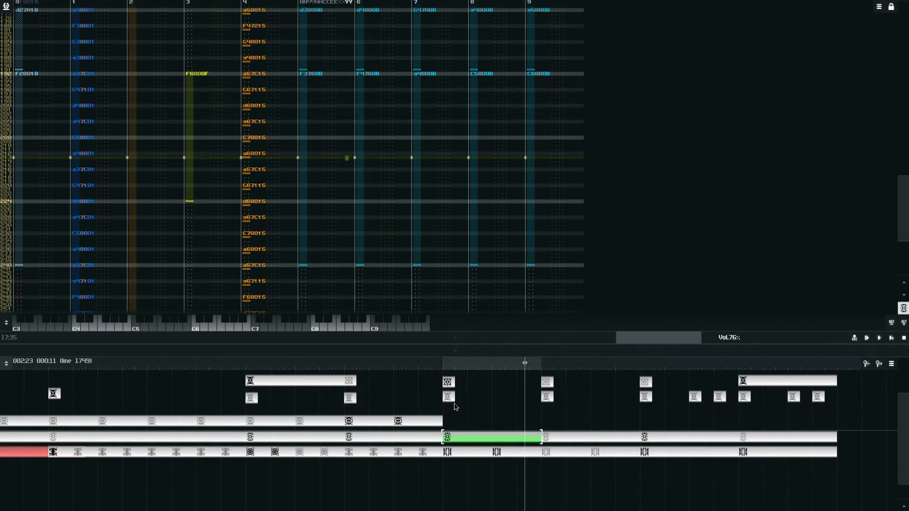
pyautogui.click(441, 371)
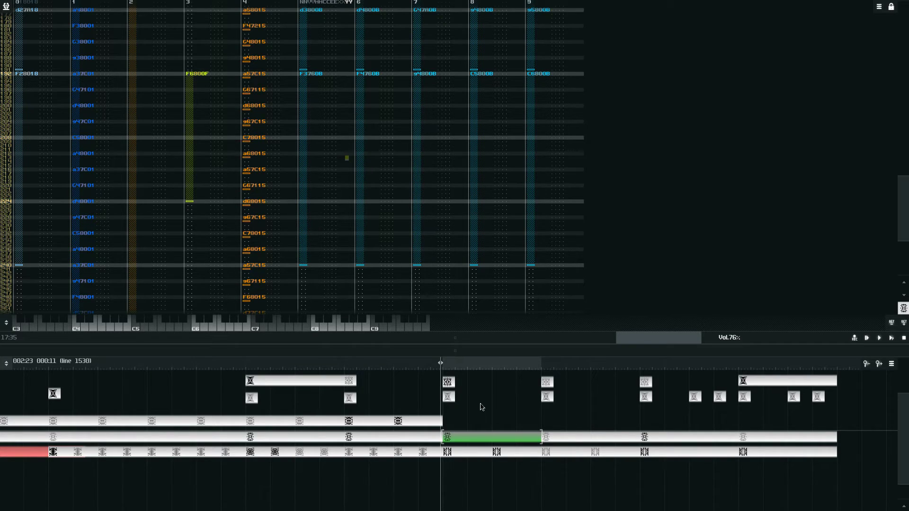
pyautogui.moveTo(503, 397); pyautogui.dragTo(557, 410)
pyautogui.scroll(-2, 469, 385)
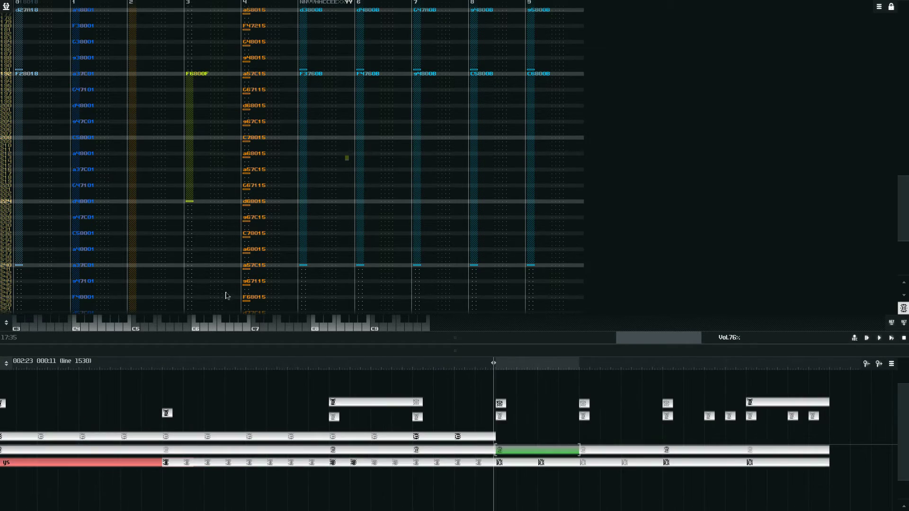
# - Browse the saved song projects in the Gearend/New folder, highlighting Skygear, Whirlpool and paradoxa, and cancel loading
pyautogui.click(7, 6)
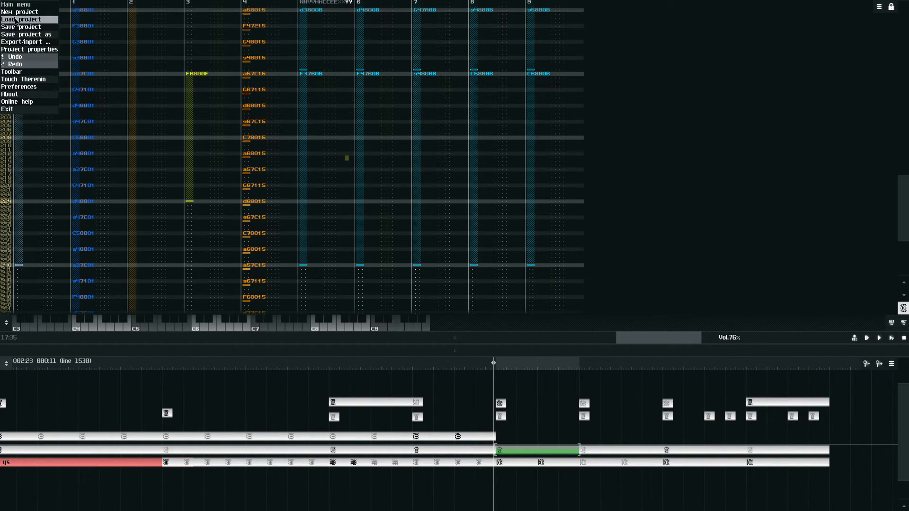
pyautogui.click(19, 21)
pyautogui.scroll(-3, 341, 190)
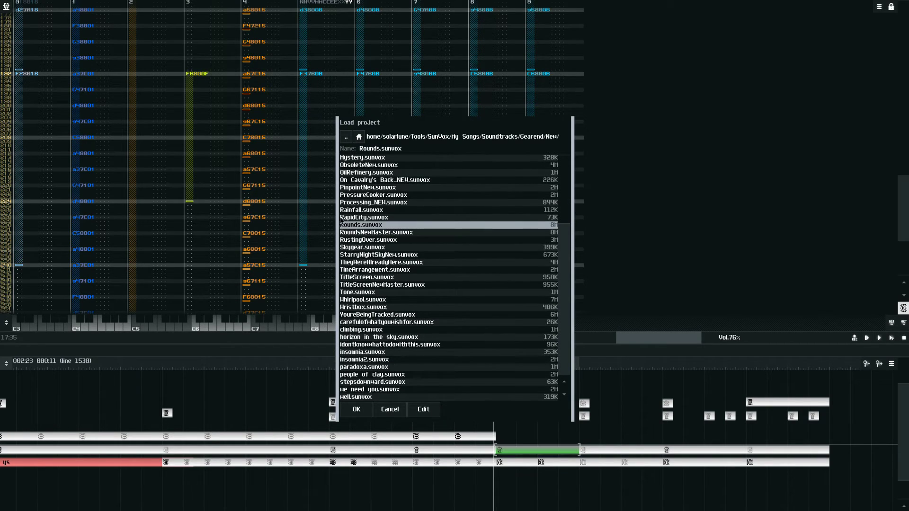
pyautogui.click(386, 250)
pyautogui.click(396, 301)
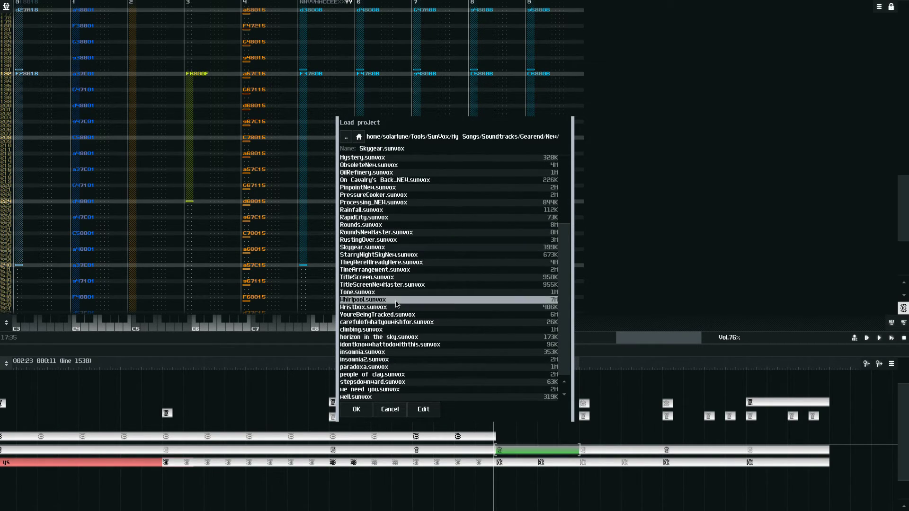
pyautogui.click(387, 367)
pyautogui.scroll(7, 386, 284)
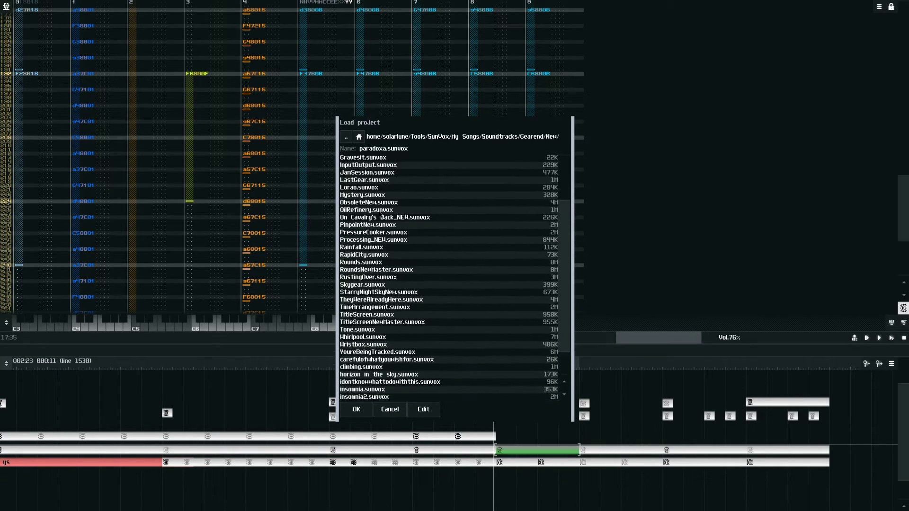
pyautogui.scroll(-5, 386, 209)
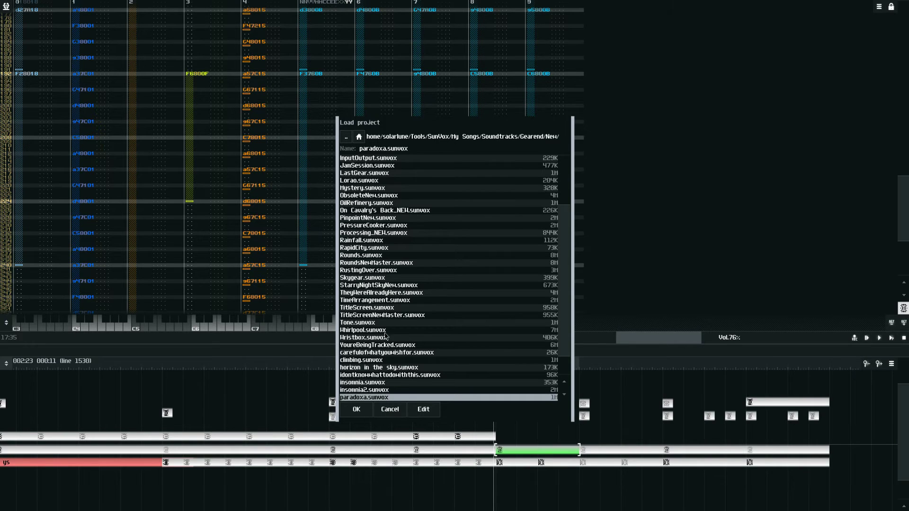
pyautogui.scroll(5, 379, 248)
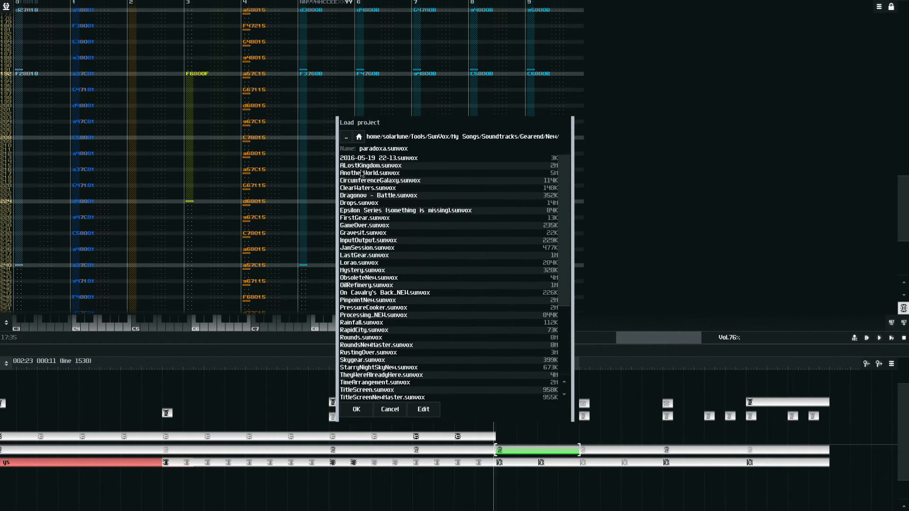
pyautogui.scroll(-6, 372, 223)
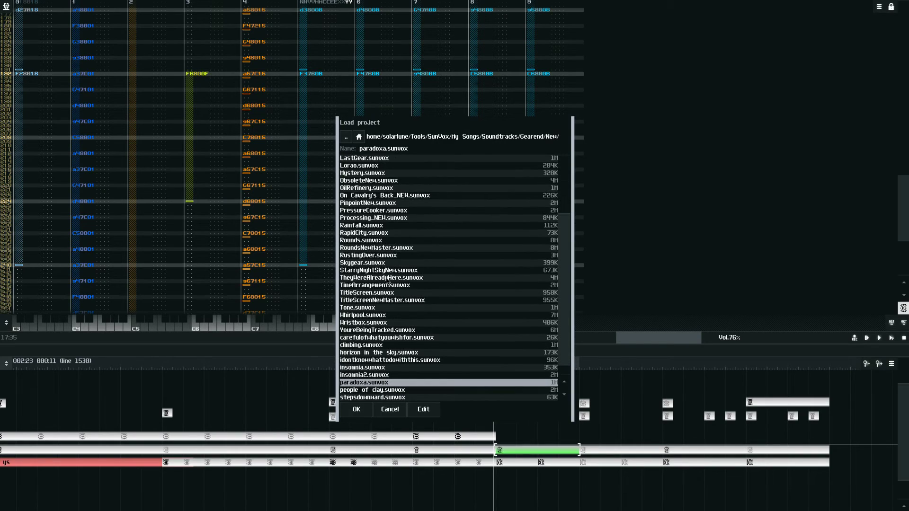
pyautogui.scroll(-1, 380, 283)
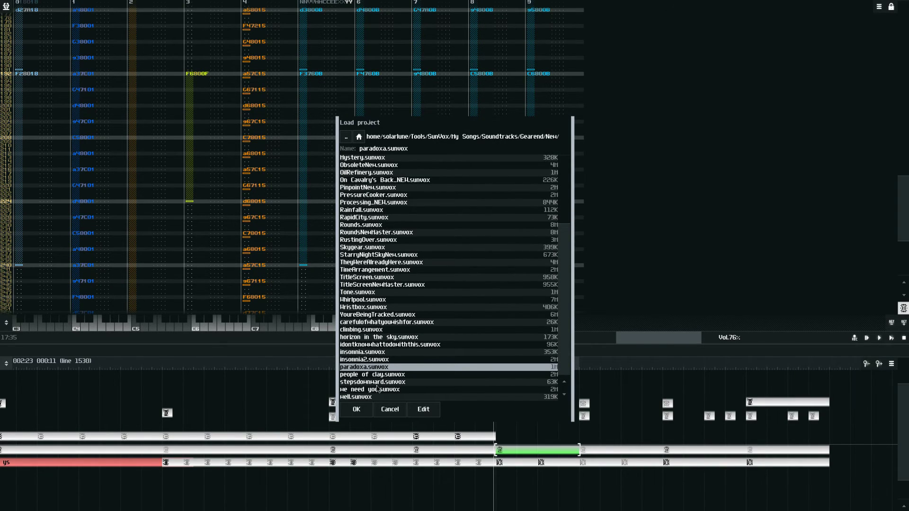
pyautogui.scroll(7, 388, 304)
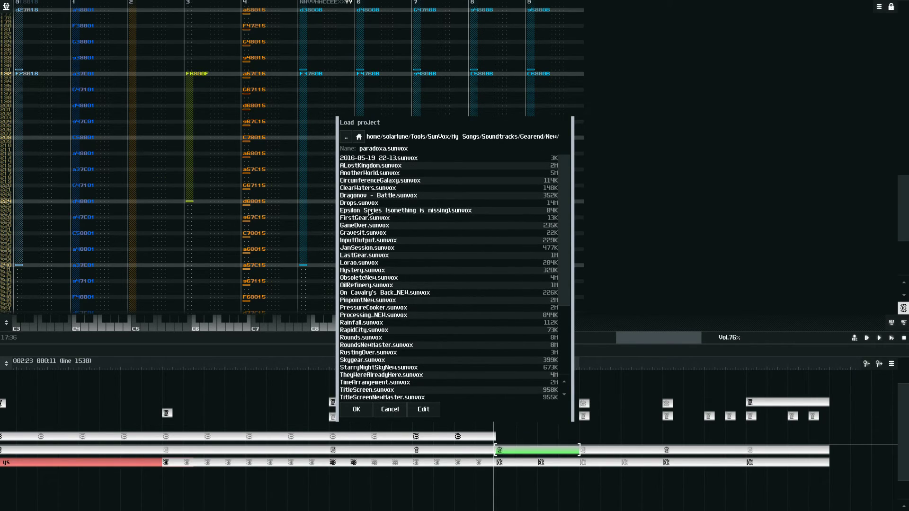
pyautogui.scroll(-6, 370, 213)
pyautogui.scroll(-2, 372, 223)
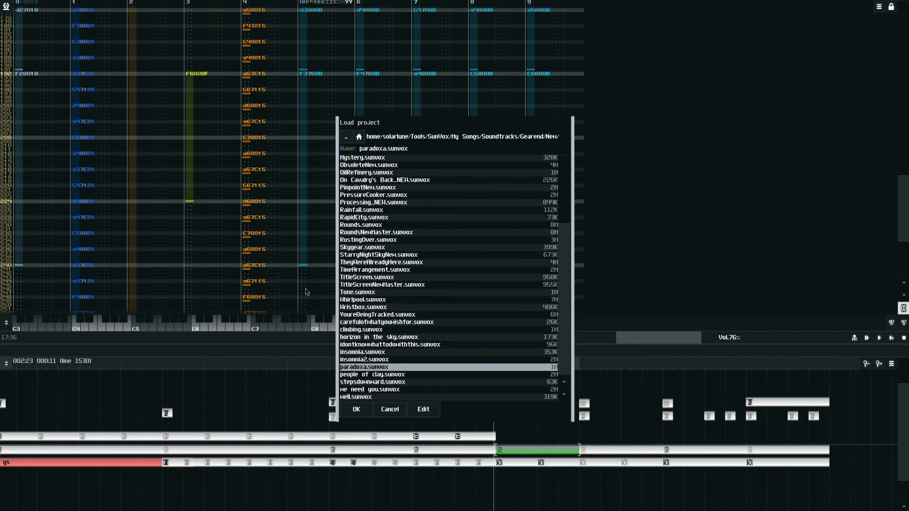
pyautogui.click(385, 410)
pyautogui.scroll(3, 333, 414)
pyautogui.scroll(-2, 308, 410)
pyautogui.scroll(-3, 219, 430)
pyautogui.scroll(2, 219, 430)
pyautogui.scroll(2, 331, 408)
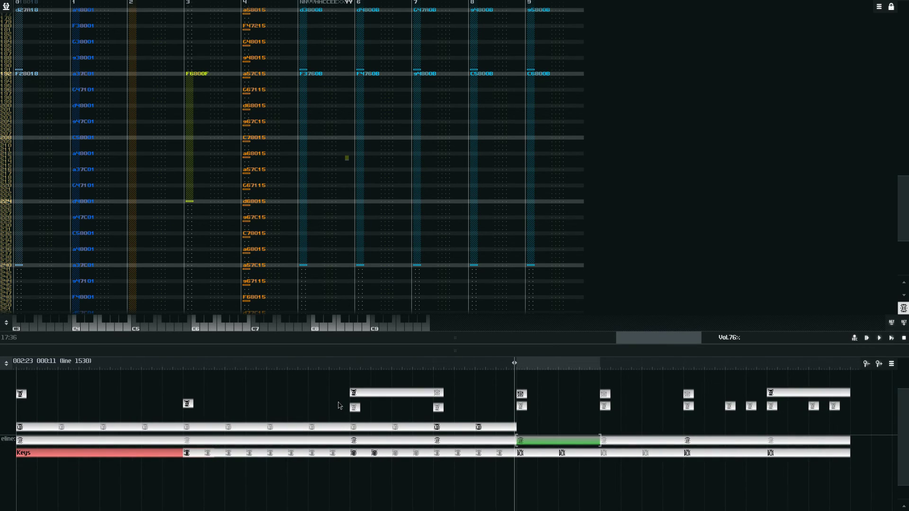